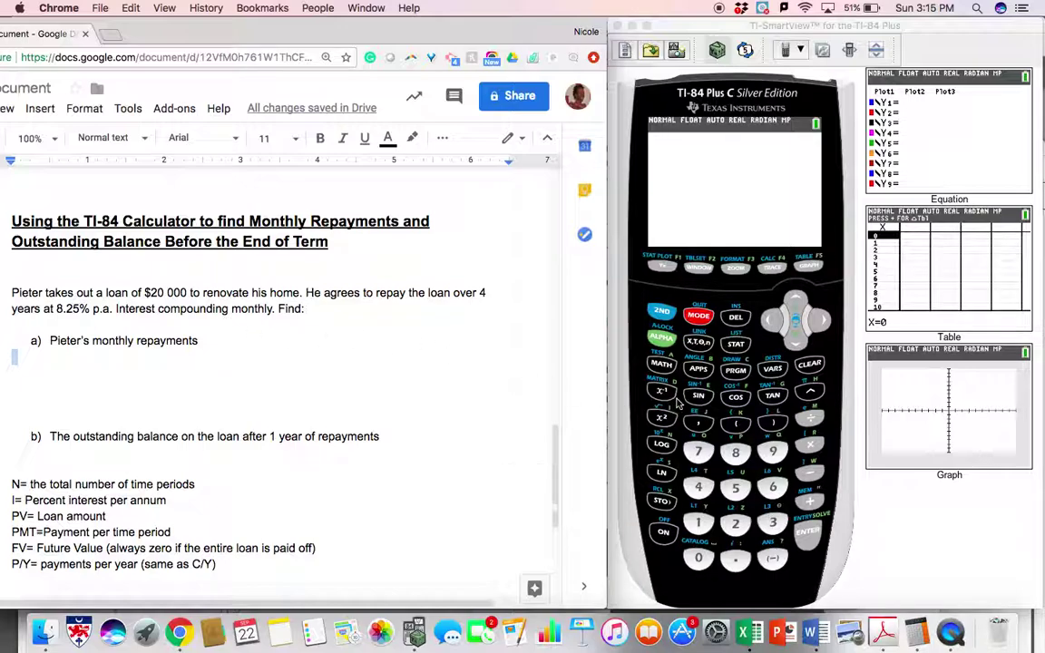
Launch the TVM Solver from the Finance application under APPS.
click(698, 371)
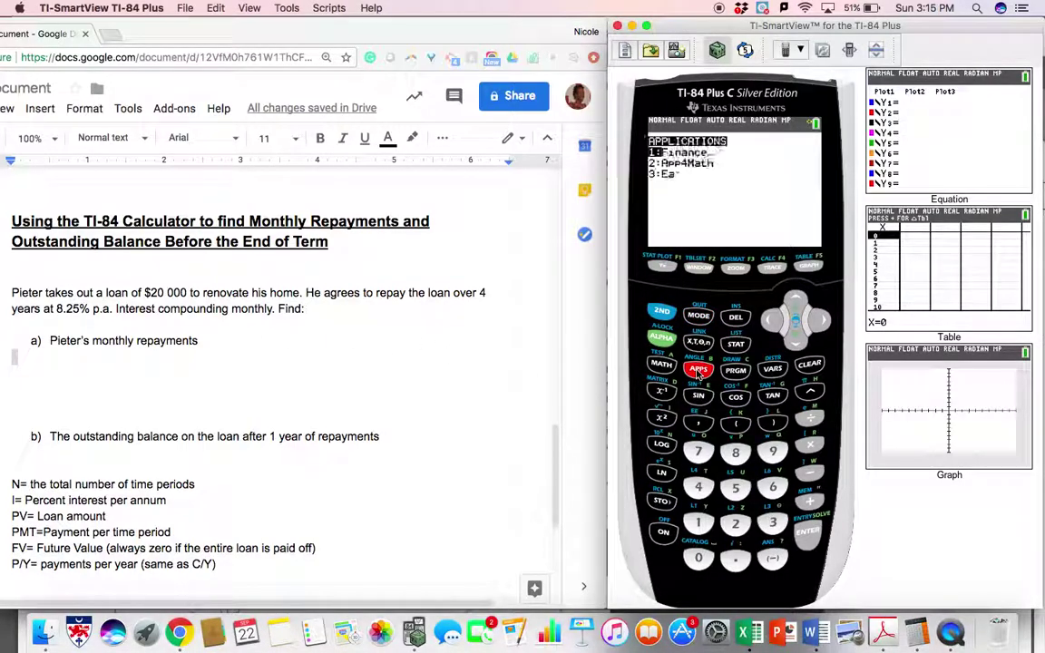
click(802, 534)
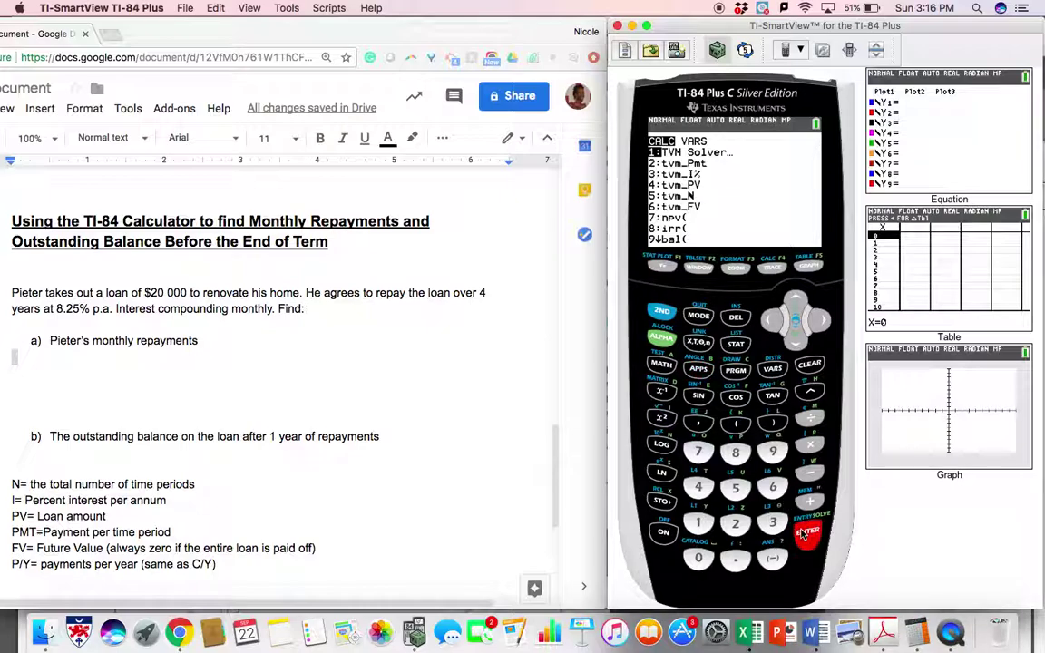
click(802, 534)
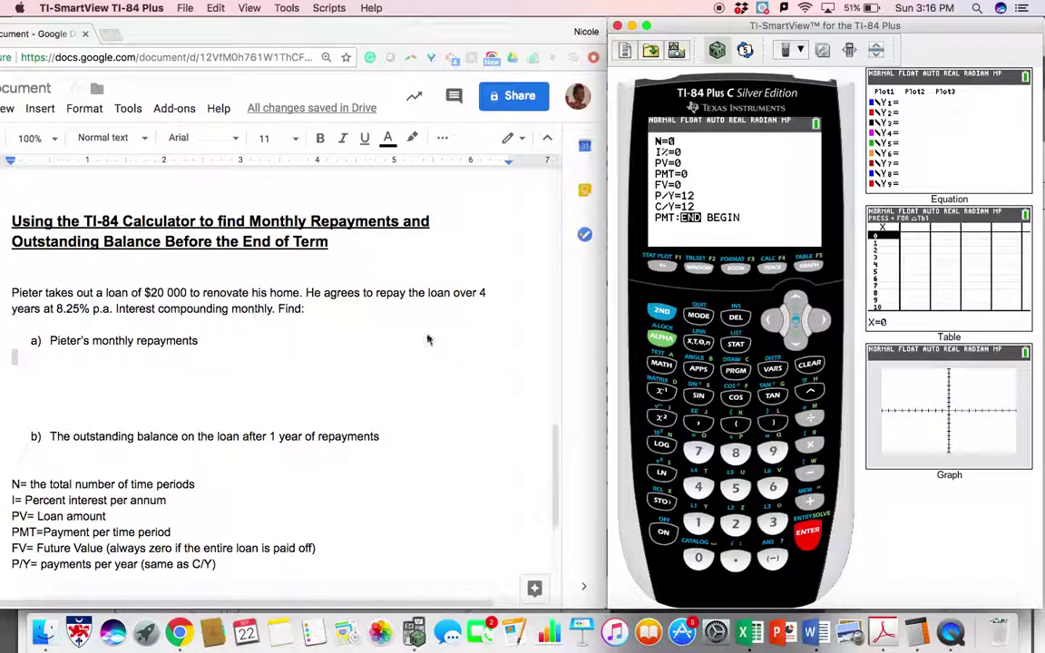
Enter 48 as the number of periods N.
click(699, 488)
click(736, 453)
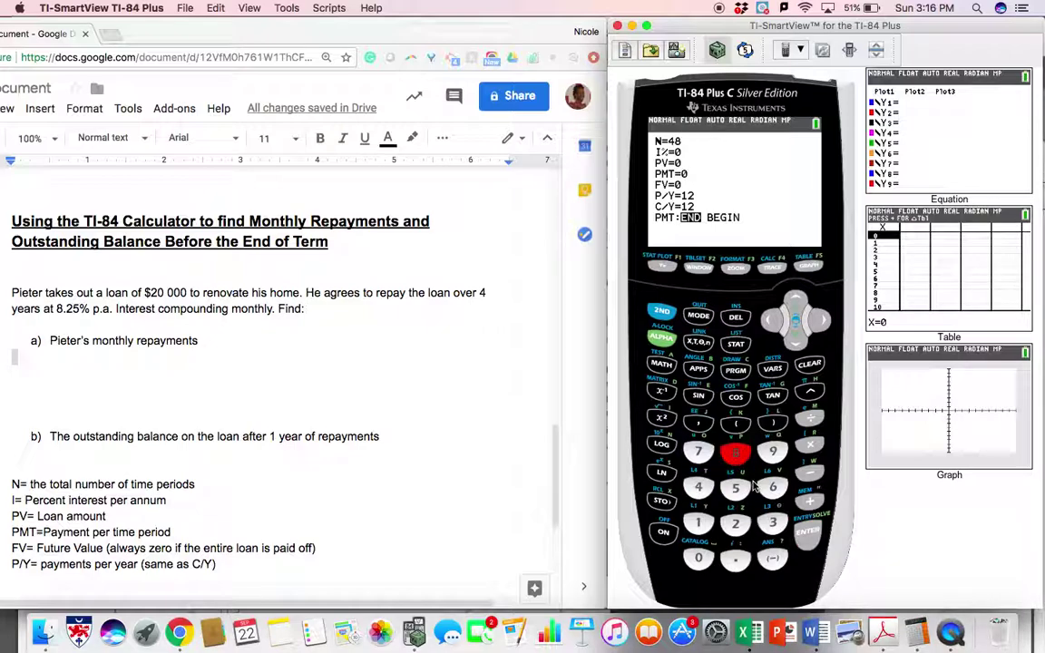
click(805, 537)
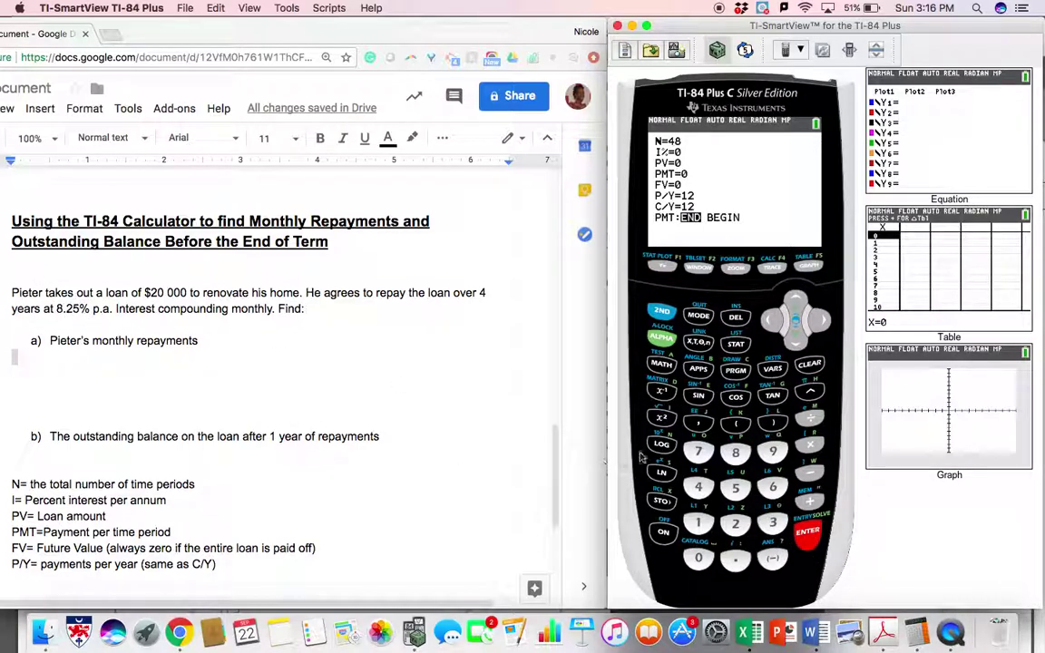
Enter 8.25 as the interest rate I%.
click(736, 452)
click(736, 559)
click(736, 524)
click(735, 490)
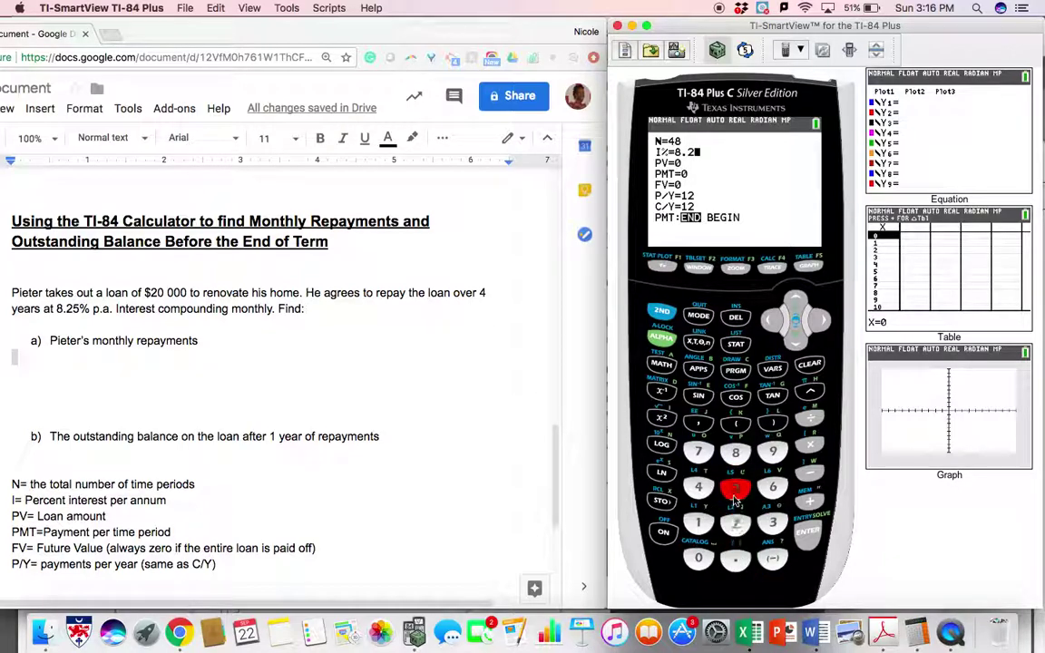
click(808, 535)
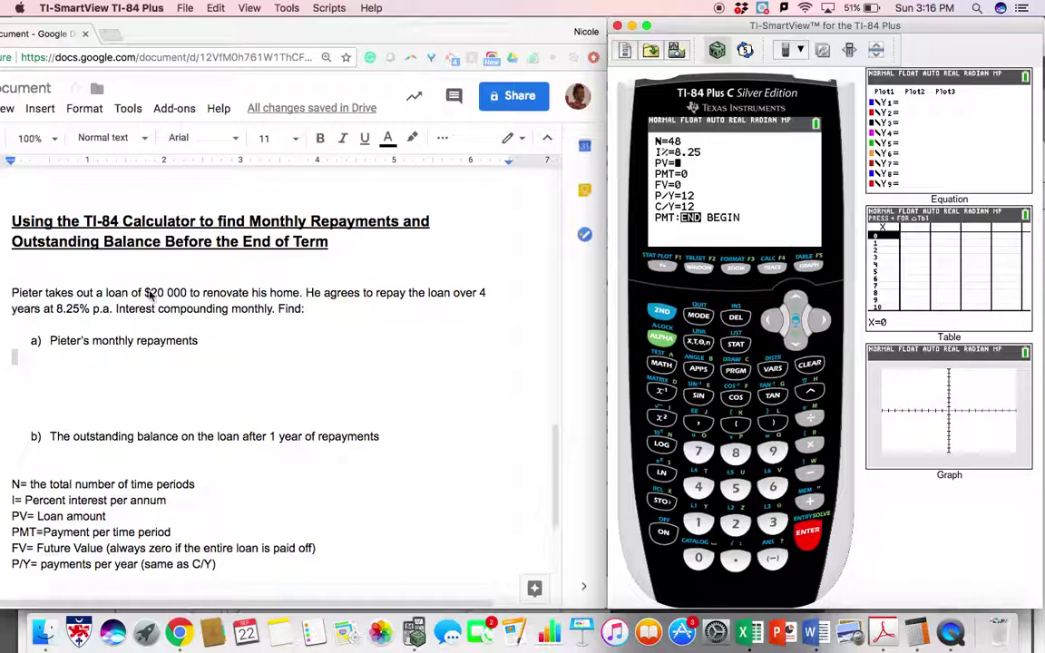
Enter 20000 as the loan amount PV, then move down past PMT to FV.
click(735, 524)
click(699, 559)
click(699, 558)
click(699, 558)
click(699, 559)
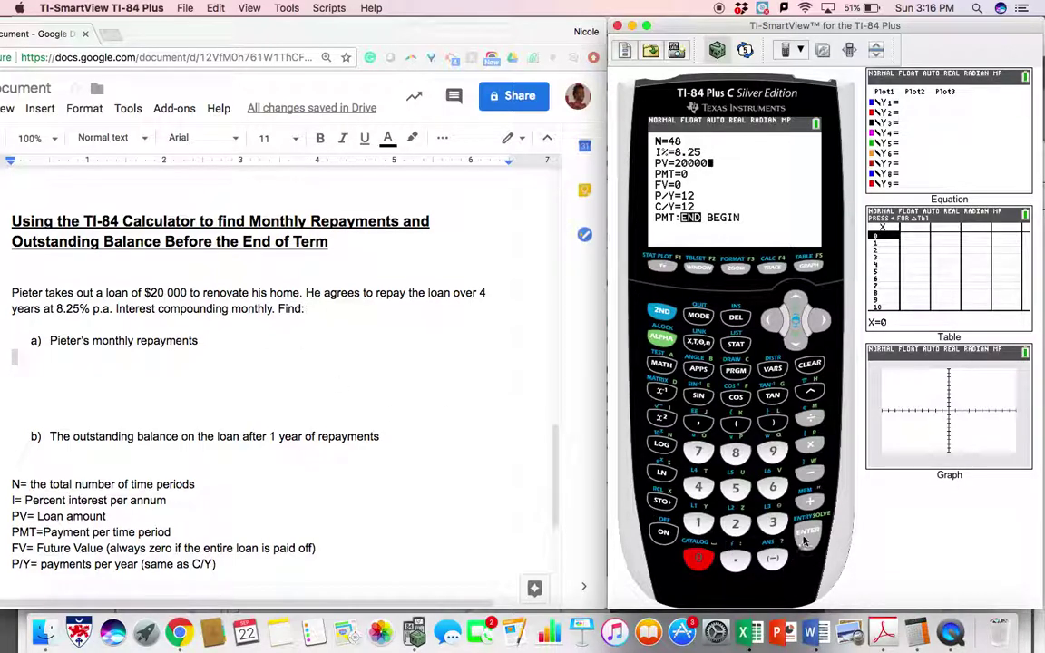
click(792, 341)
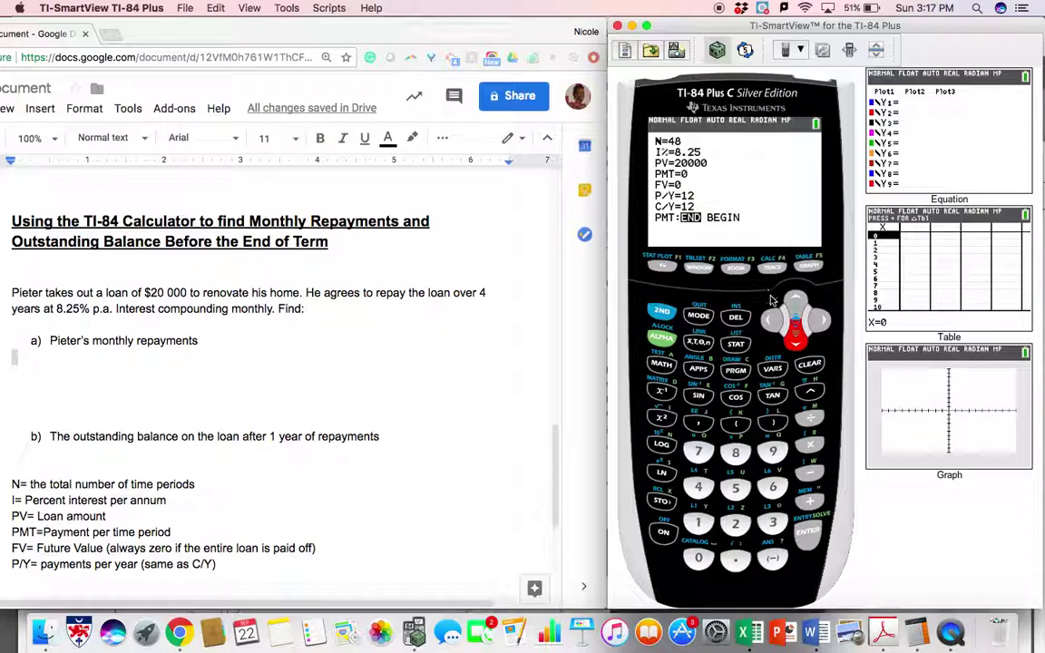
click(795, 336)
Highlight '(always zero if the entire loan is paid off)' on the Doc's FV line.
click(110, 547)
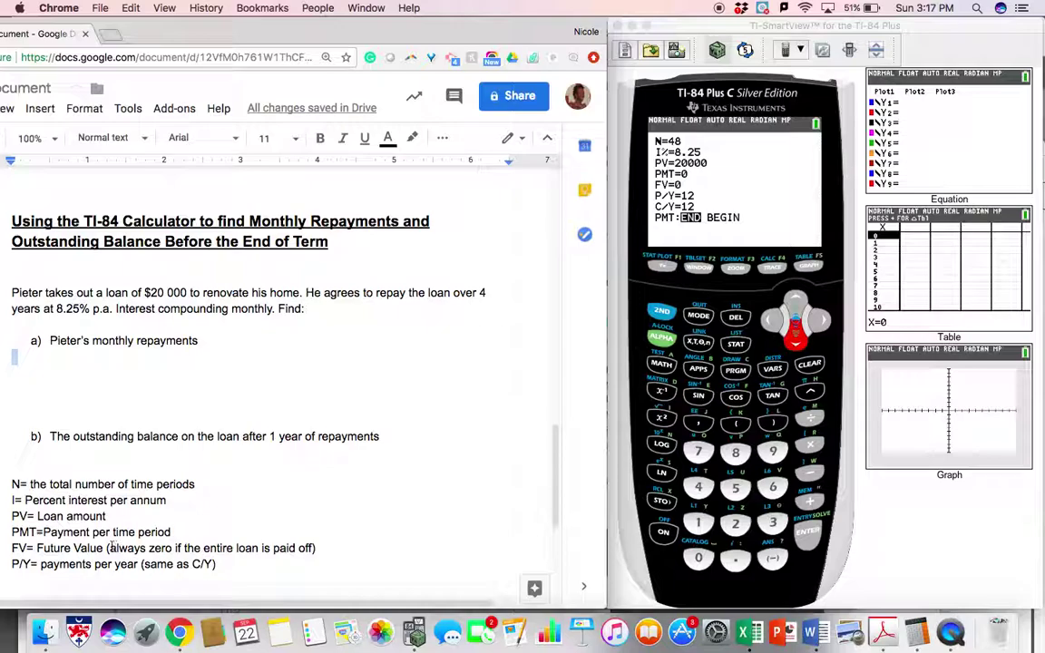
drag(110, 547, 324, 550)
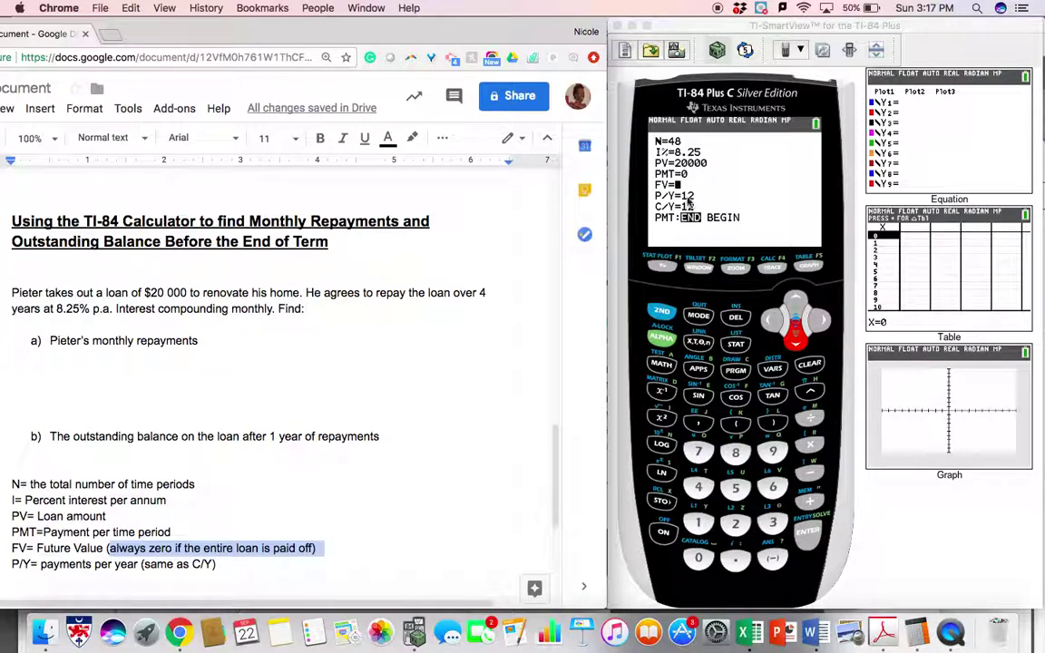
Solve for PMT on the payment line, giving -490.6088587.
click(708, 292)
click(795, 343)
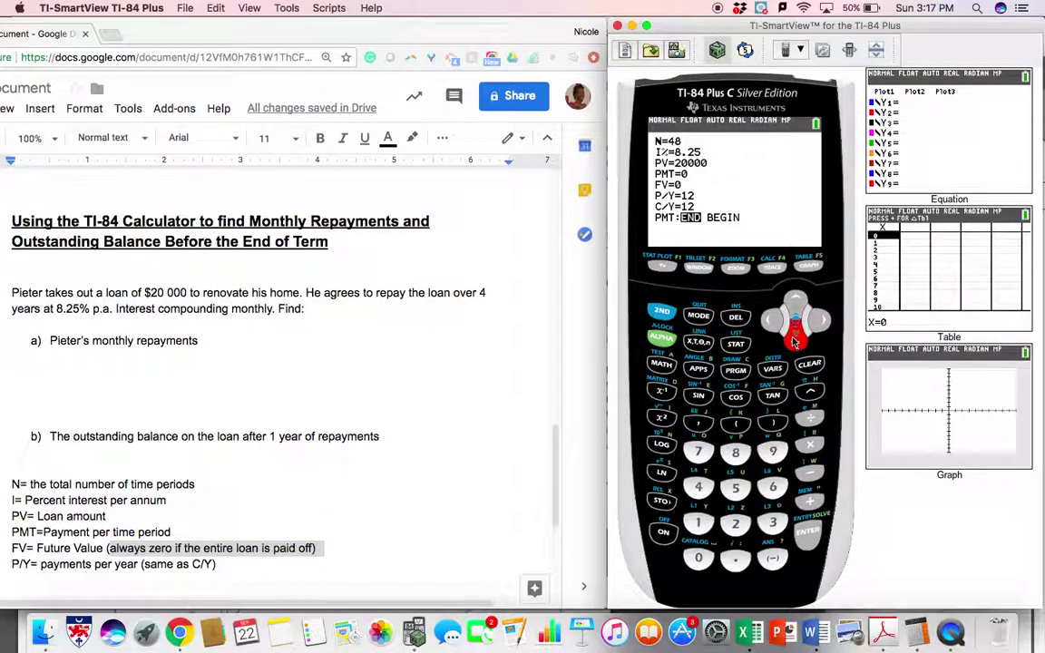
click(794, 302)
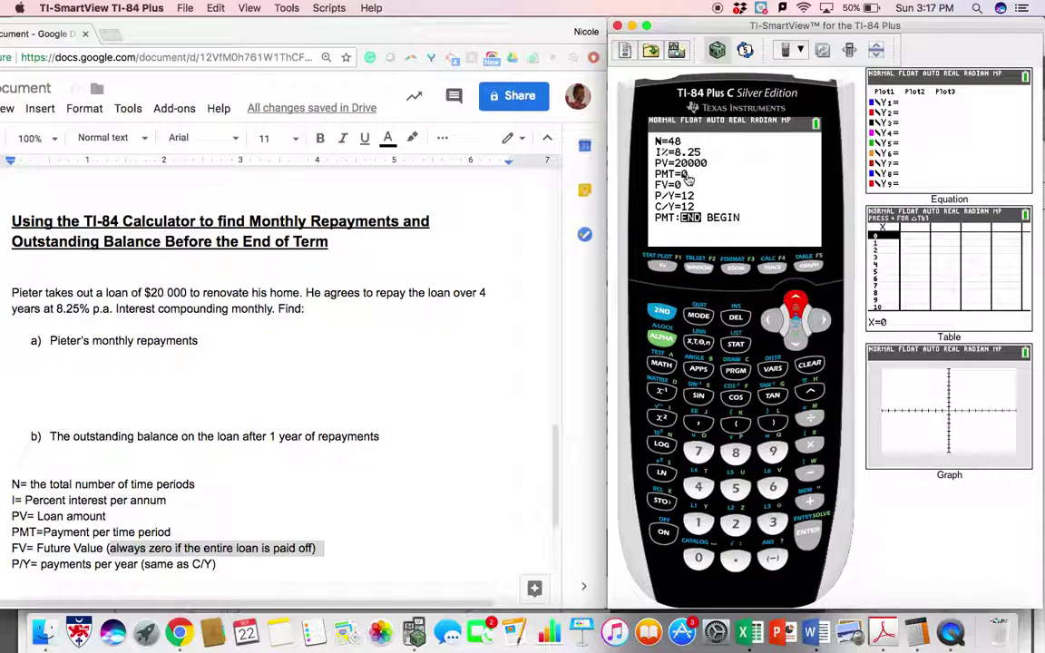
click(661, 336)
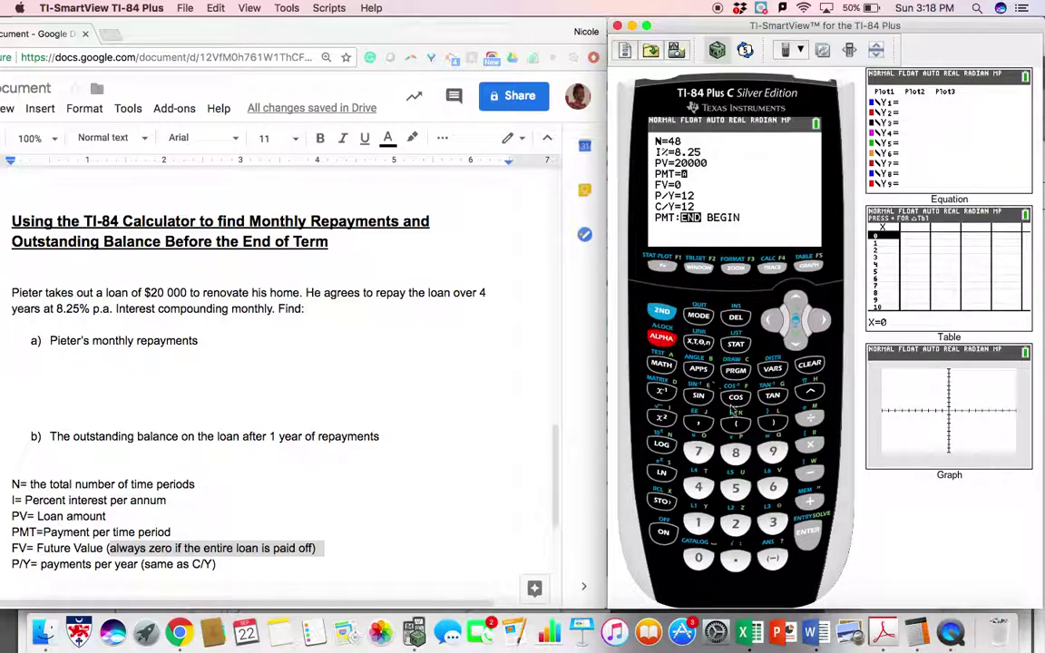
click(810, 534)
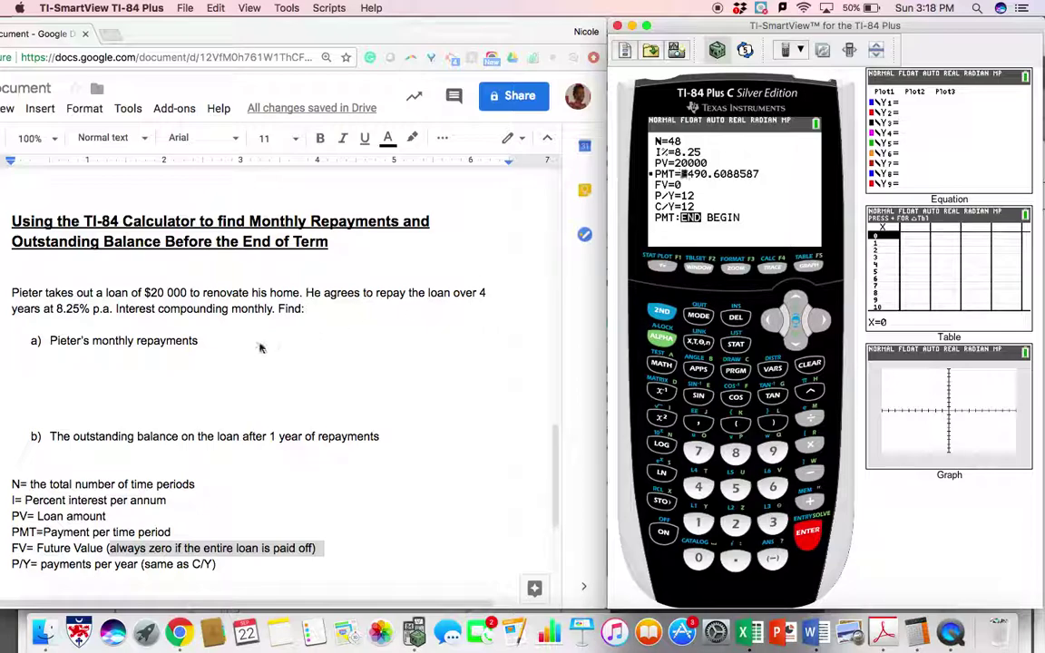
Type $490.6088587 under part a), then round it to $490.61.
click(221, 355)
click(185, 359)
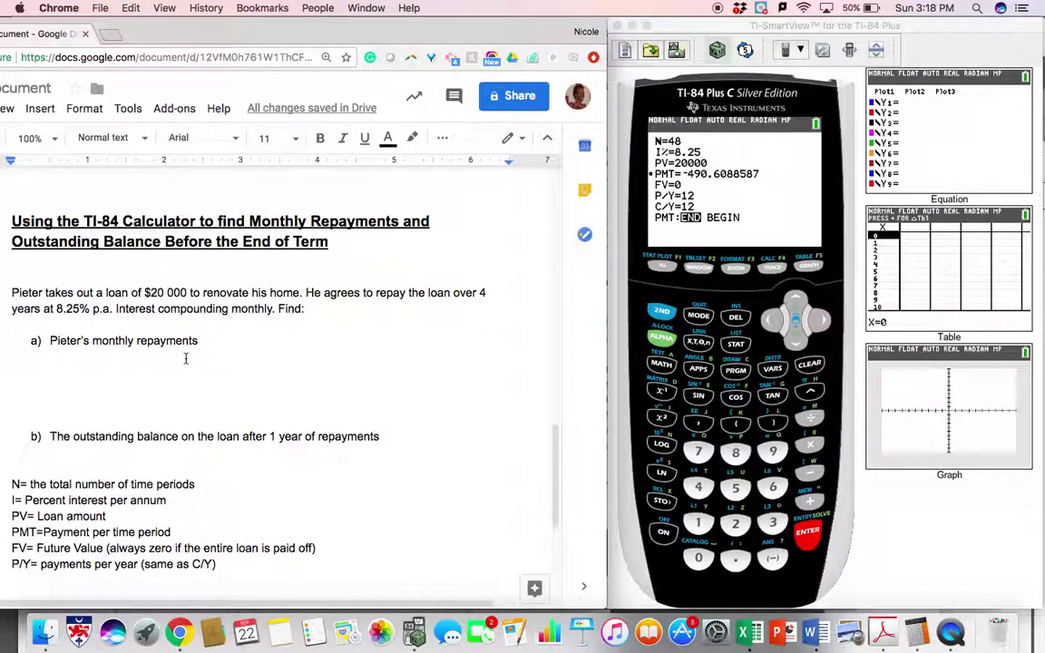
click(186, 359)
key(BackSpace)
key(BackSpace)
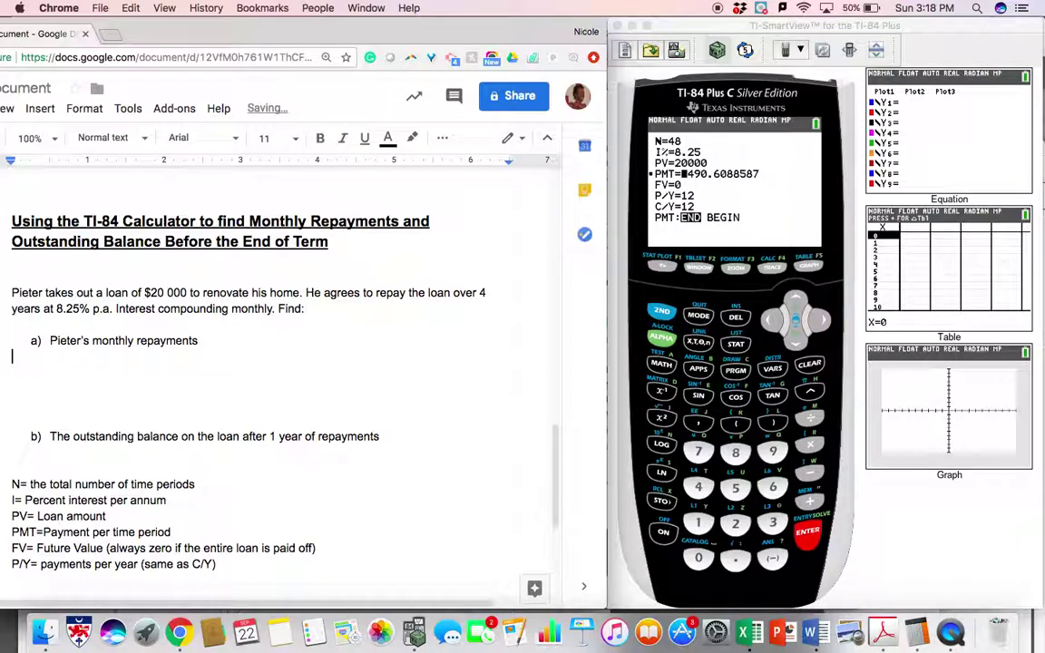
text($490.608858)
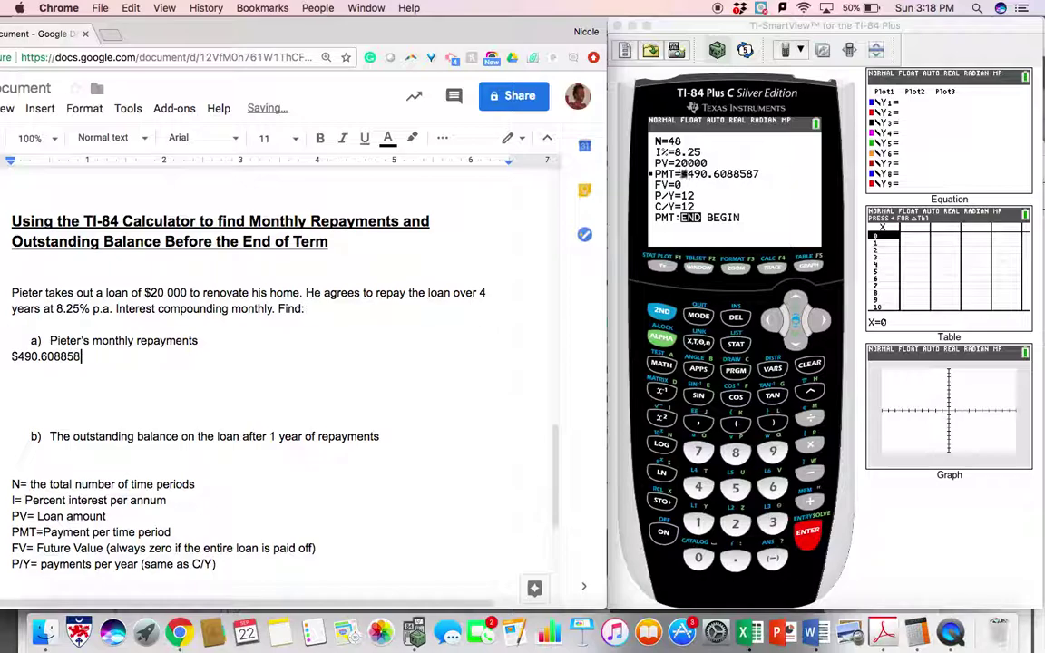
text(7)
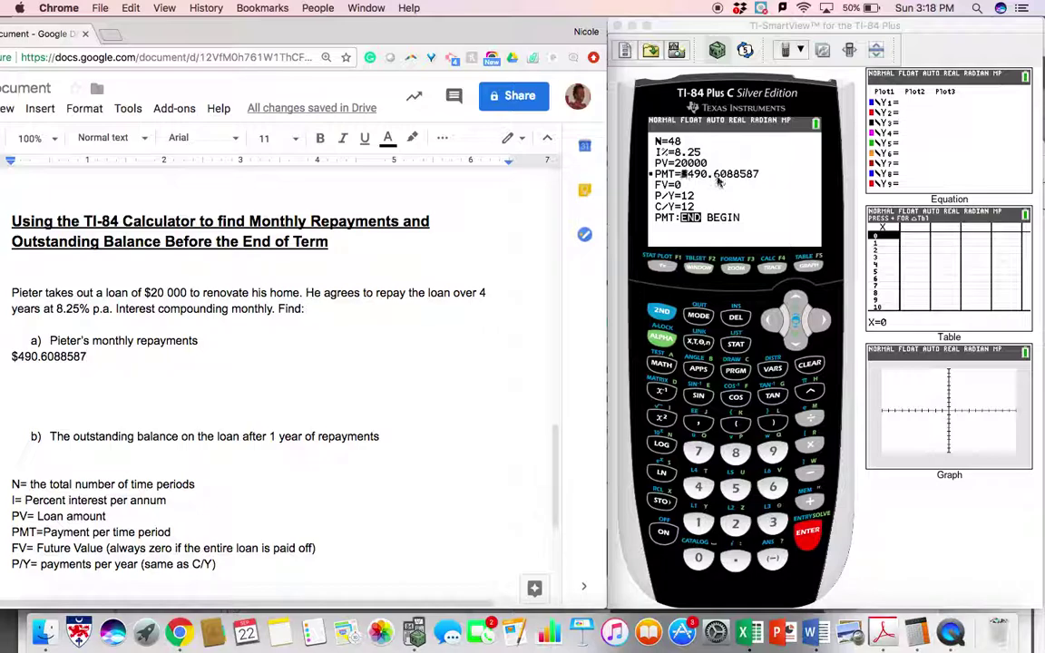
key(BackSpace)
key(BackSpace)
key(BackSpace)
key(BackSpace)
key(BackSpace)
key(BackSpace)
text(1)
Re-enter the payment as -490.61, correcting the mistyped 491.
click(691, 494)
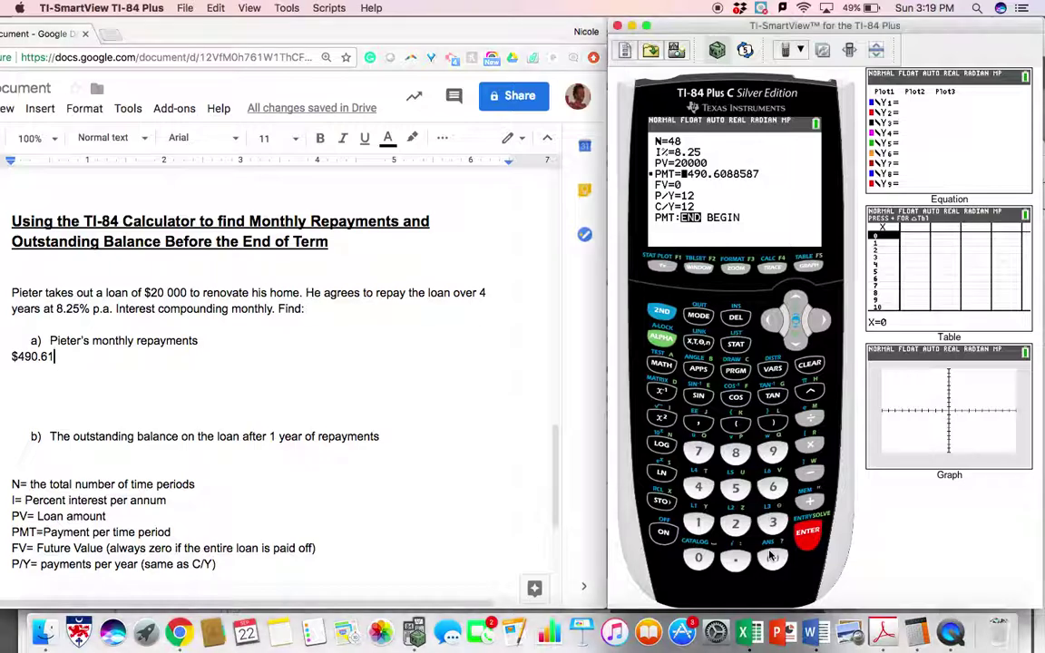
click(770, 556)
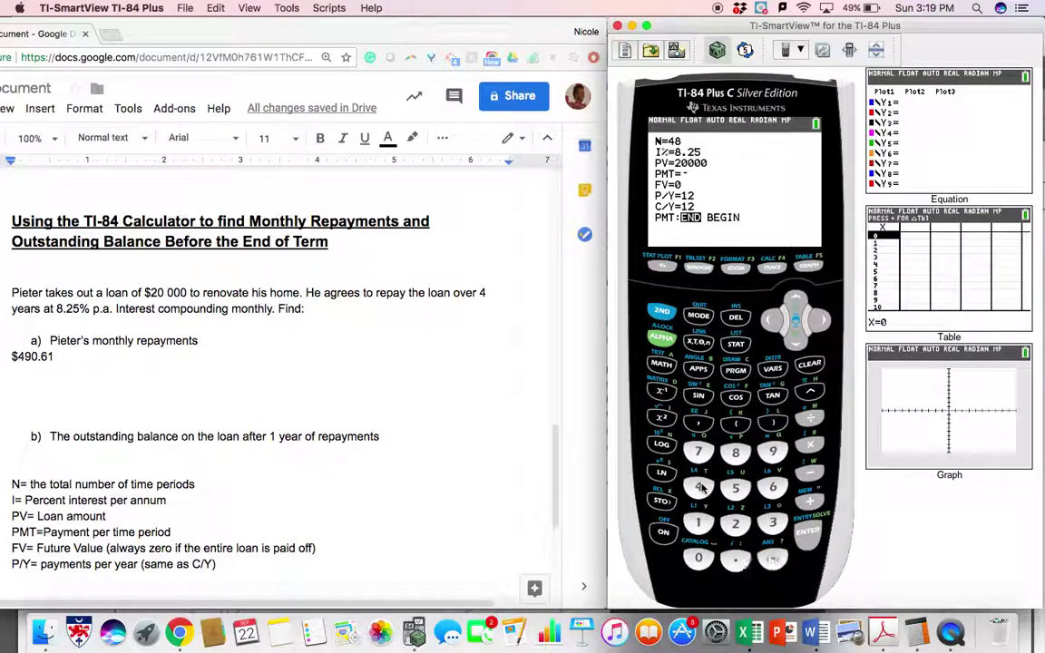
text(491)
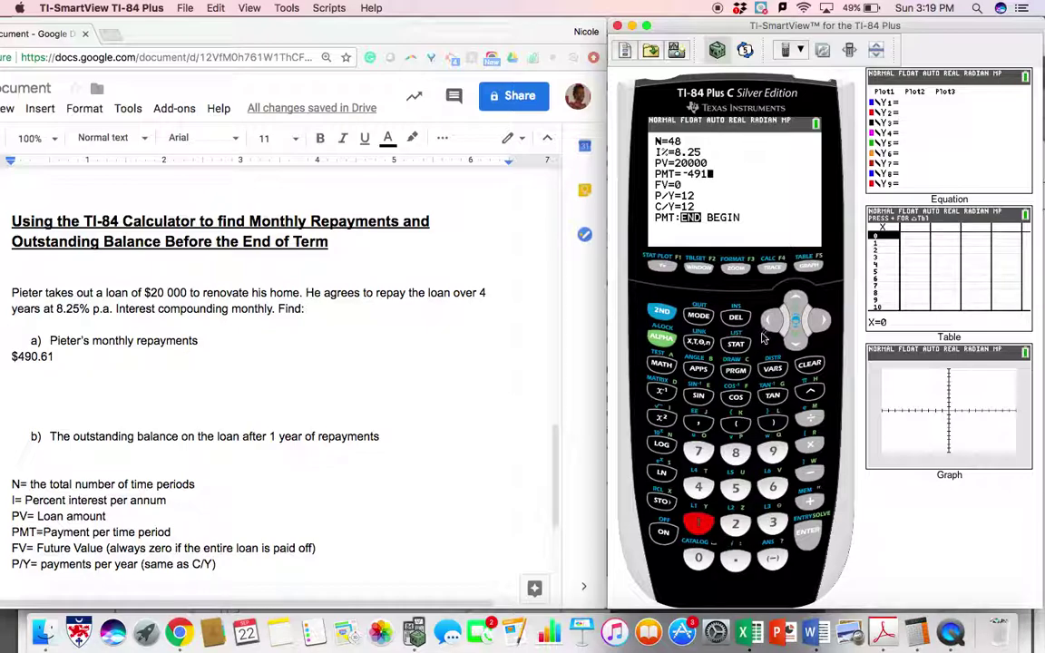
key(Left)
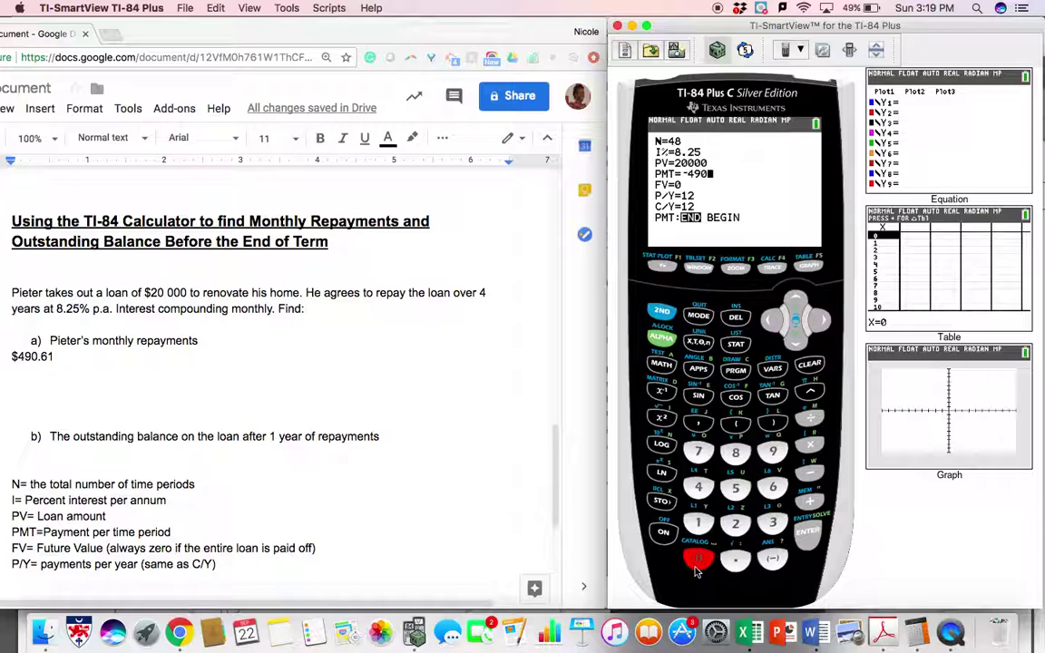
text(0.61)
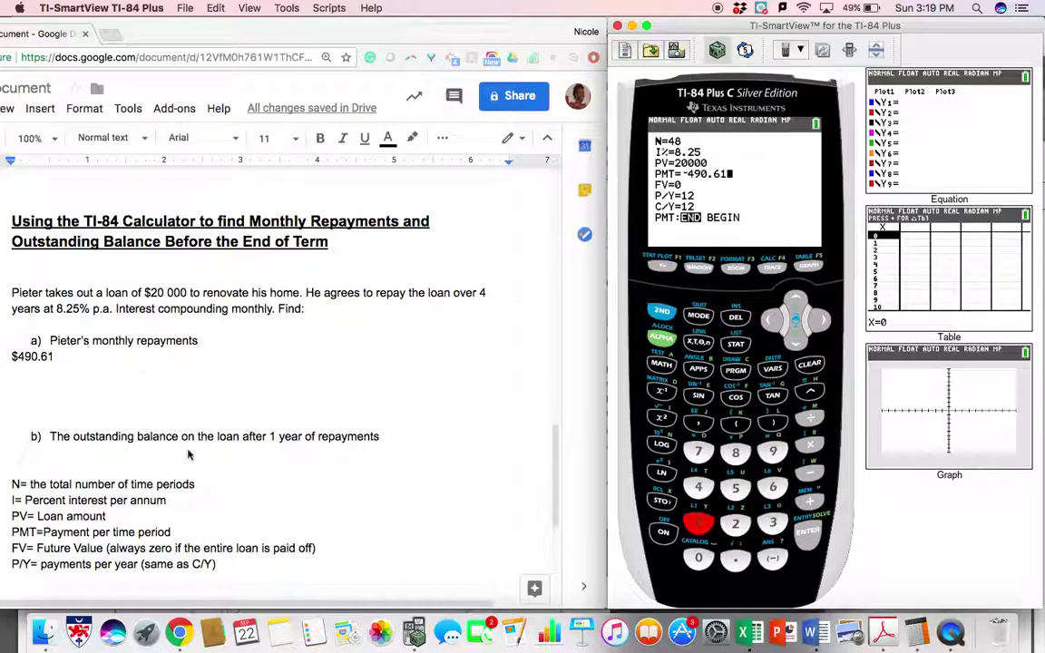
Highlight part b) in the Doc, then set N to 12 and move down to PMT.
click(52, 437)
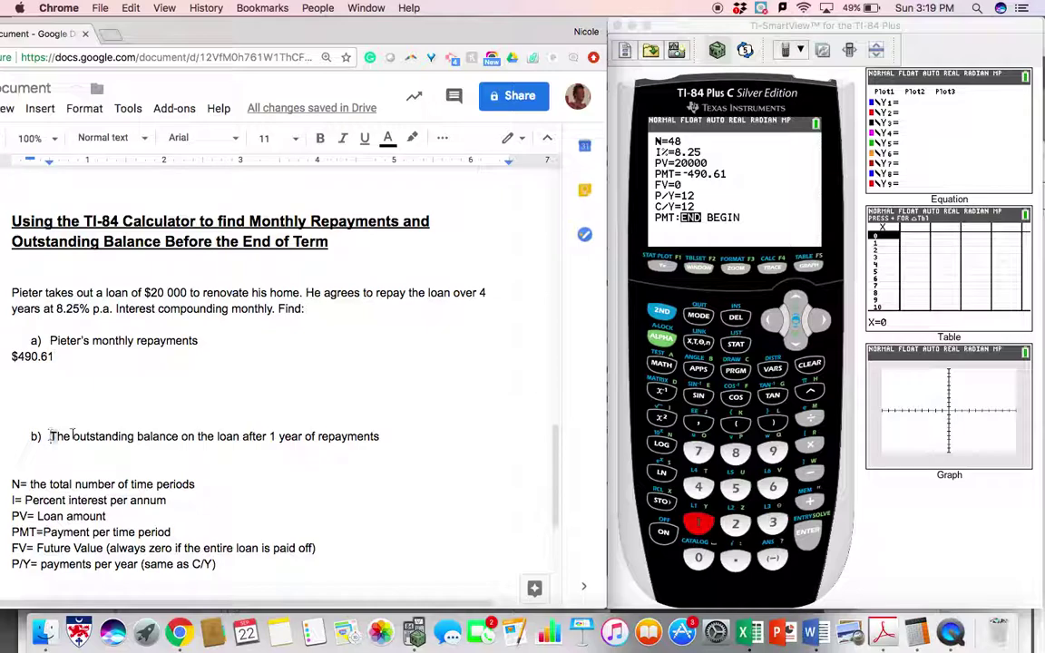
drag(52, 437, 399, 445)
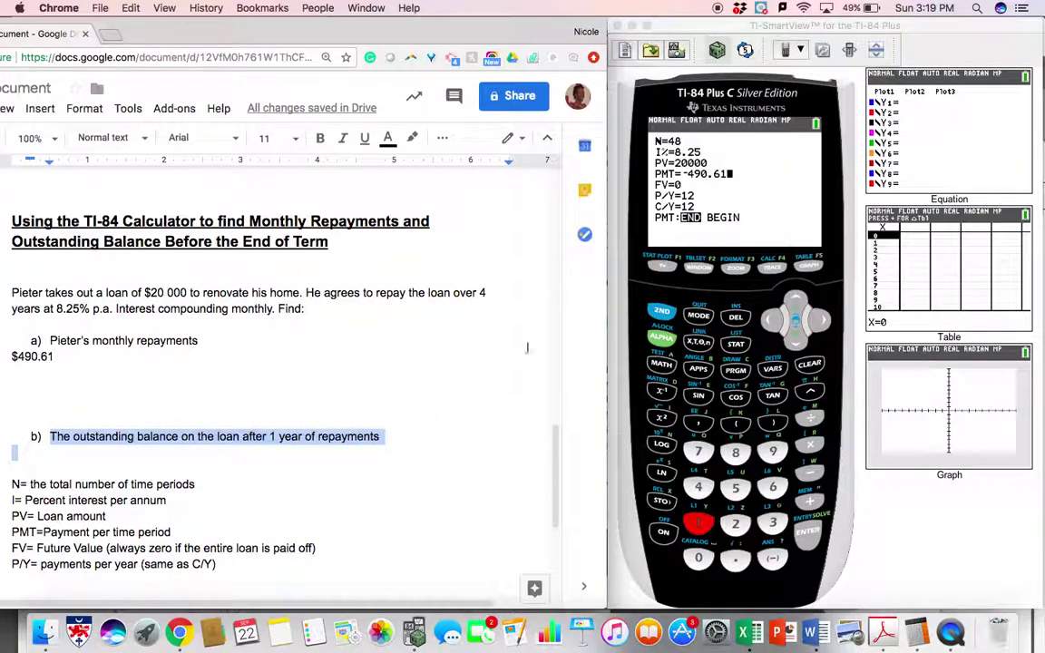
click(795, 301)
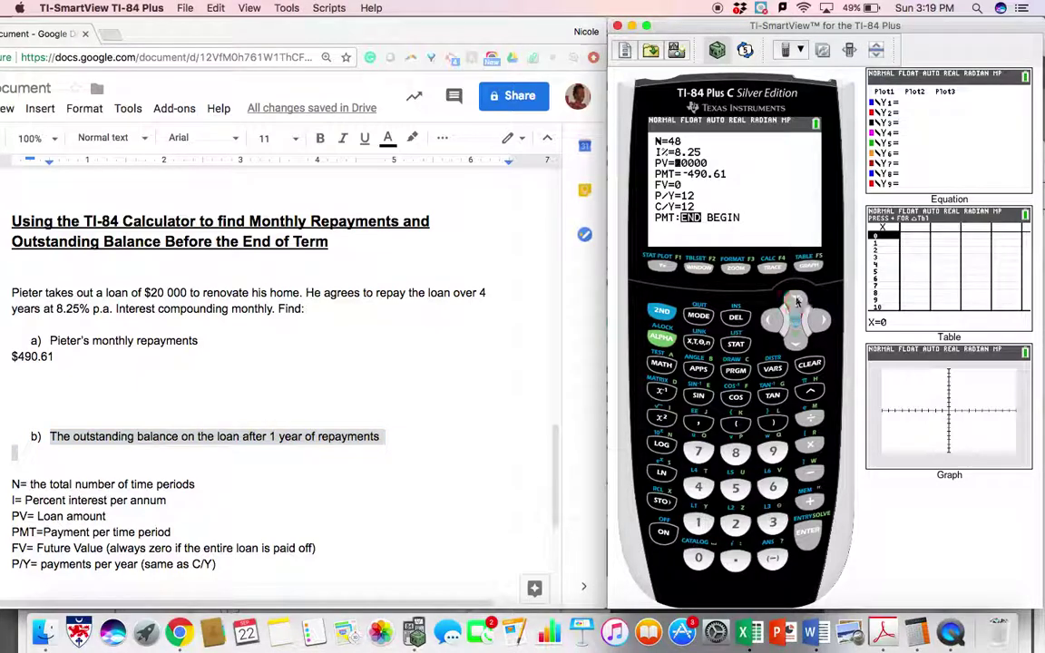
click(794, 301)
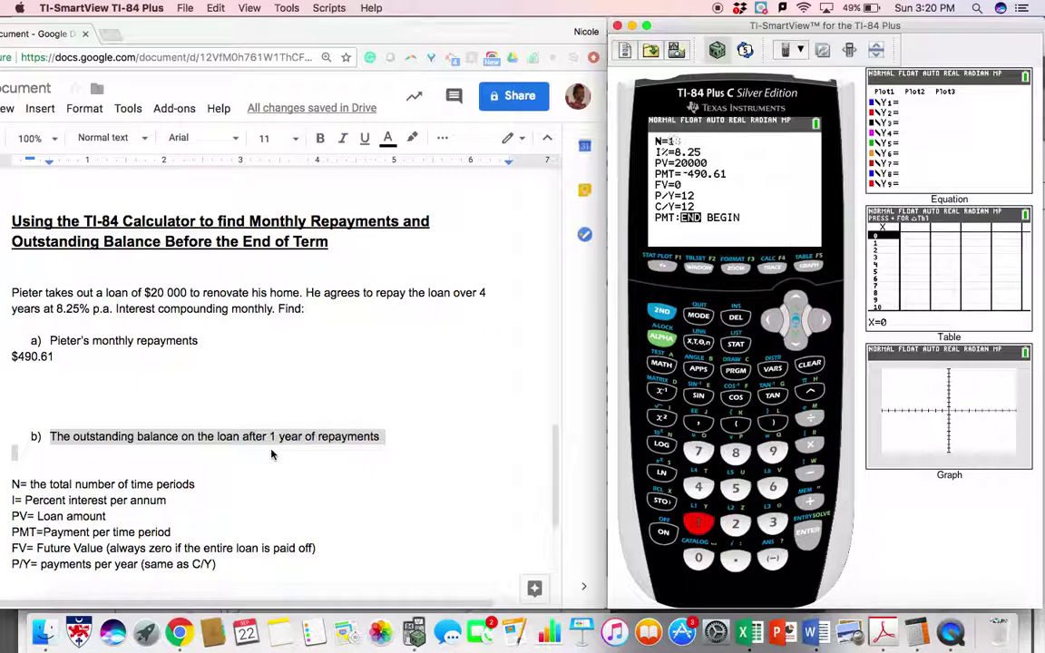
text(12)
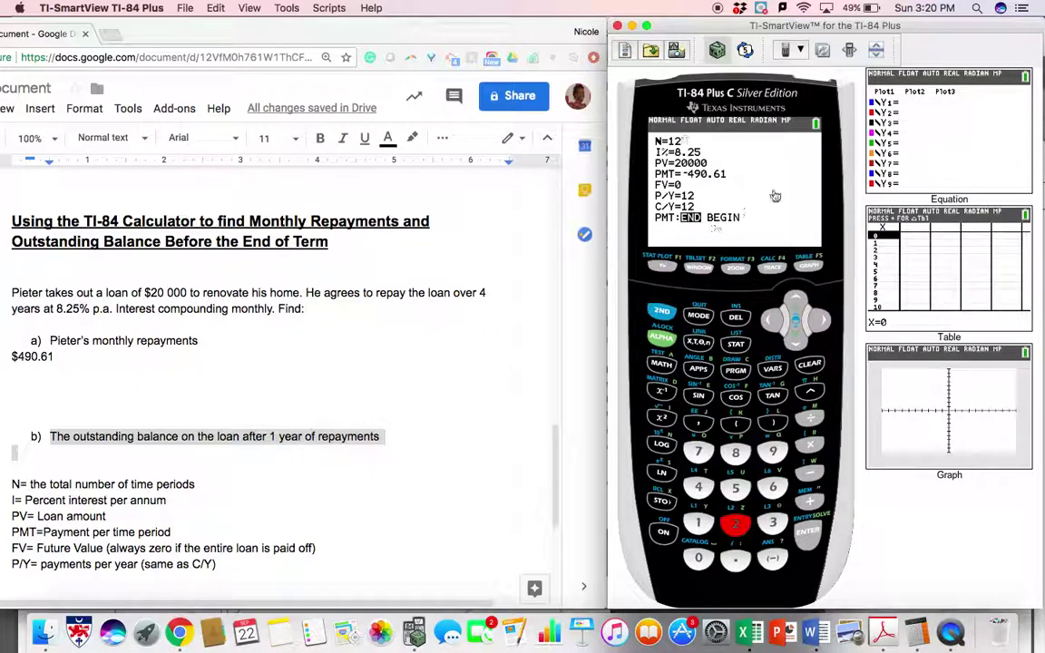
click(796, 338)
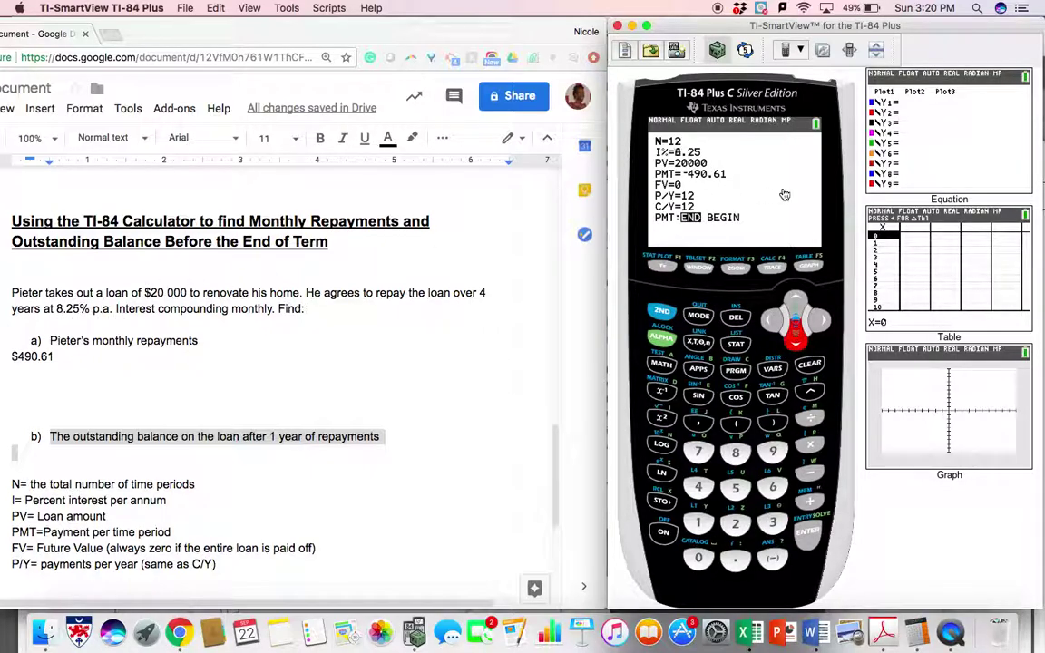
click(797, 343)
key(Down)
Solve for FV after 12 payments, re-solving to get -15598.72712.
click(663, 339)
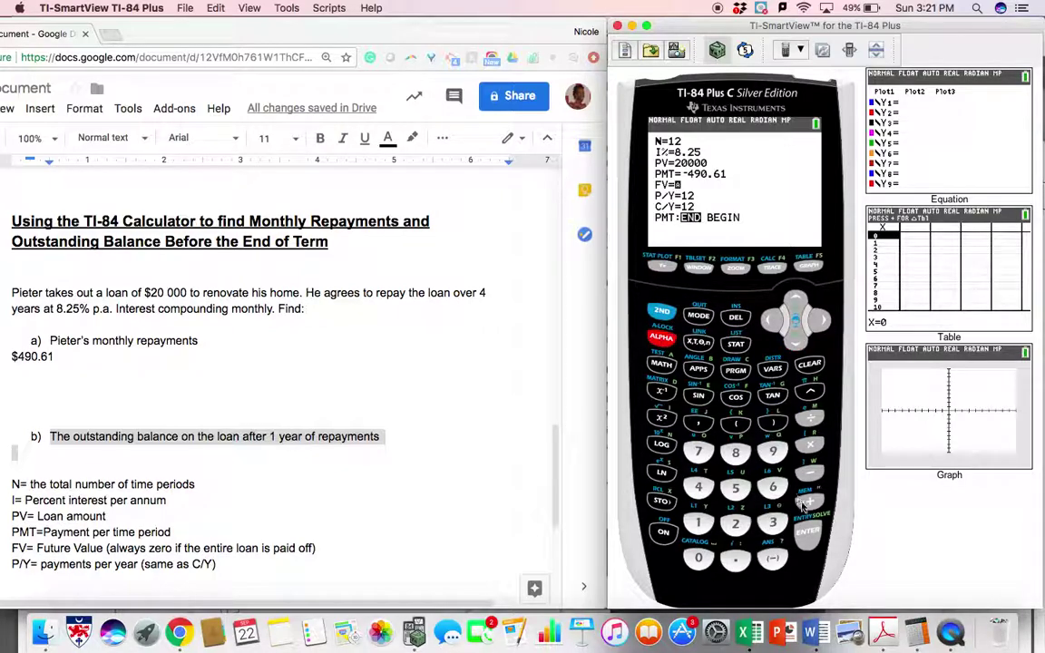
click(810, 534)
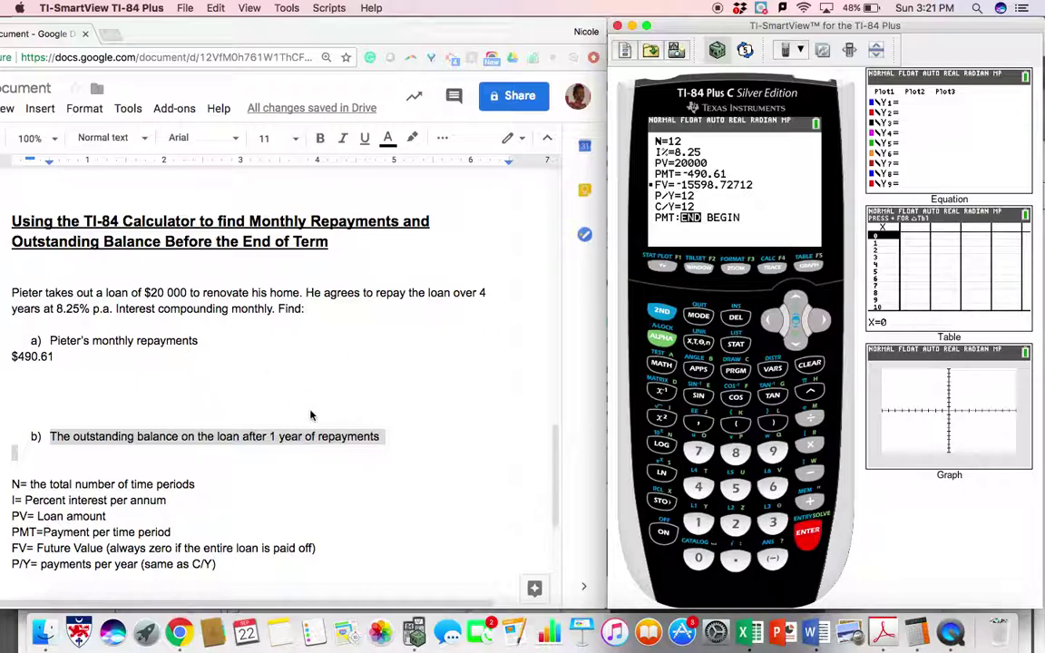
text(14)
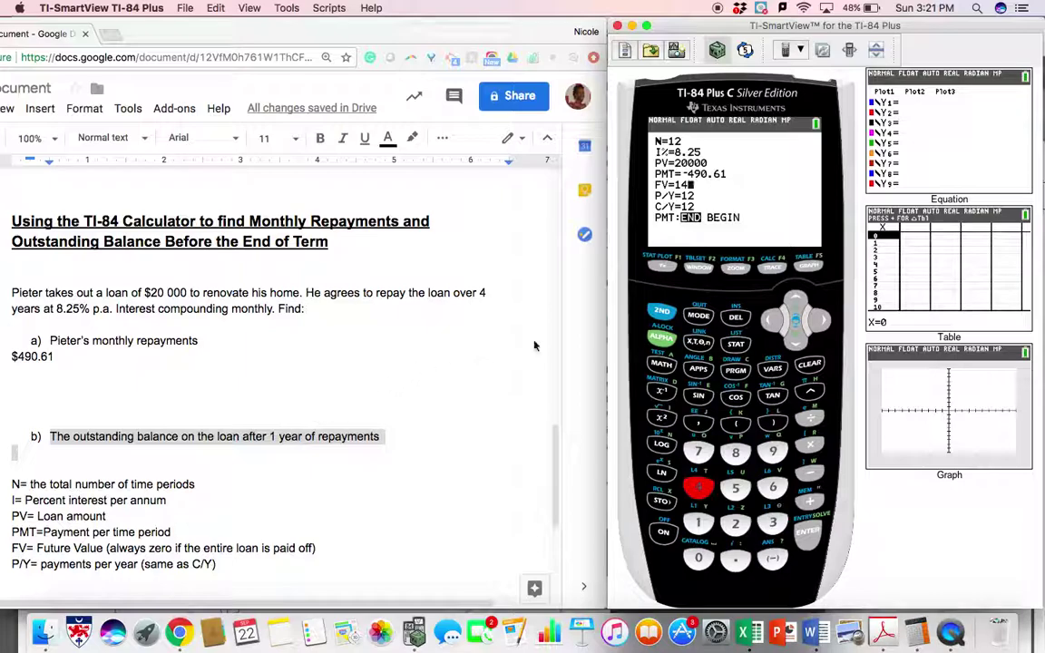
click(764, 327)
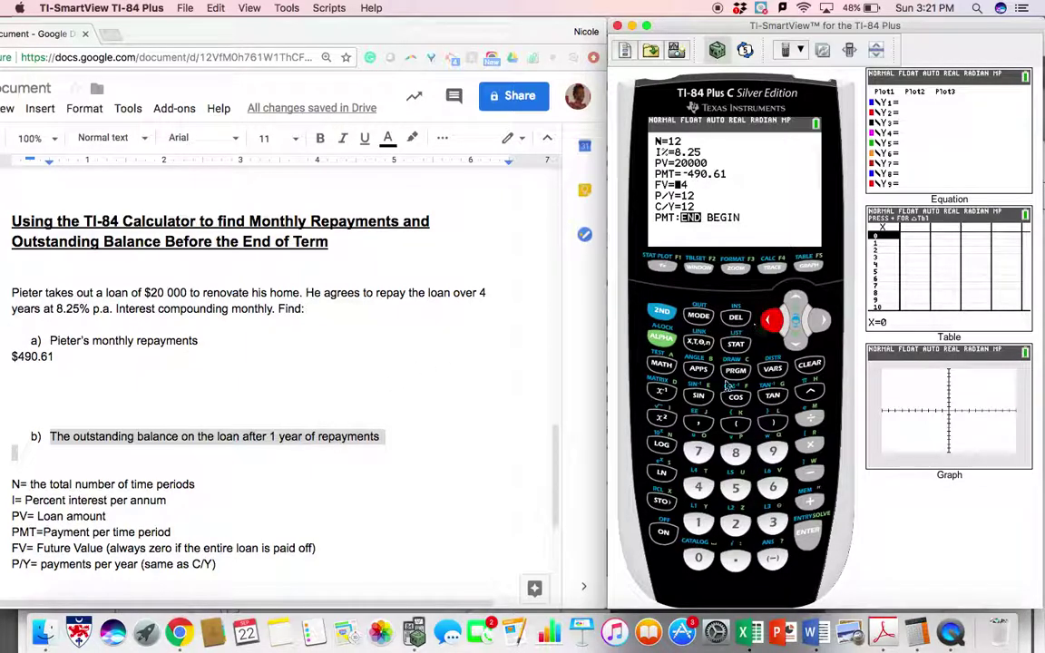
click(661, 341)
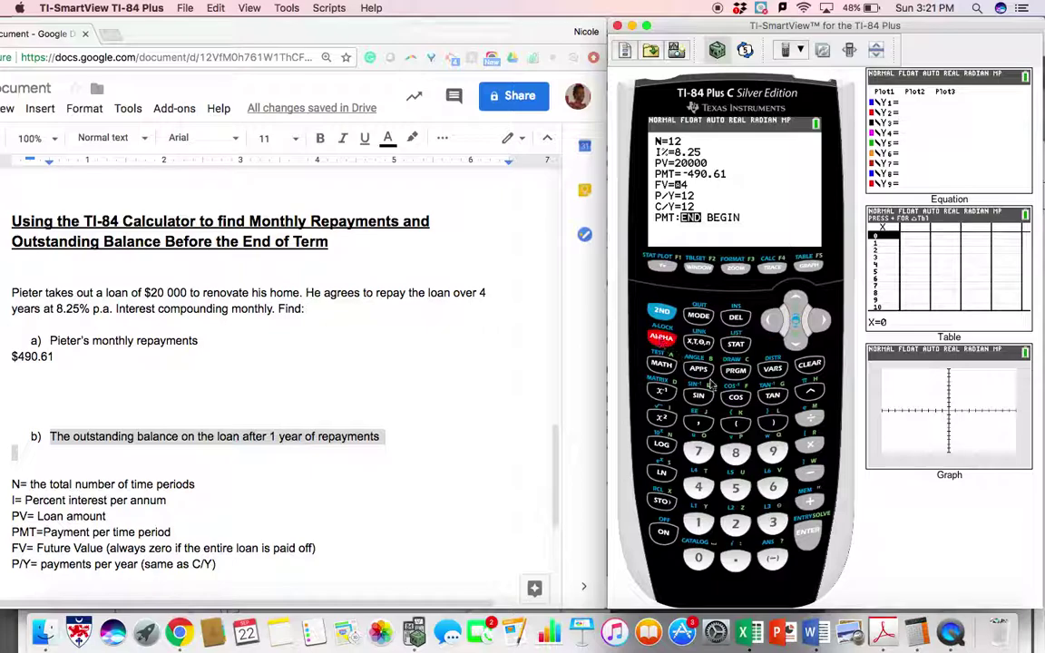
click(807, 531)
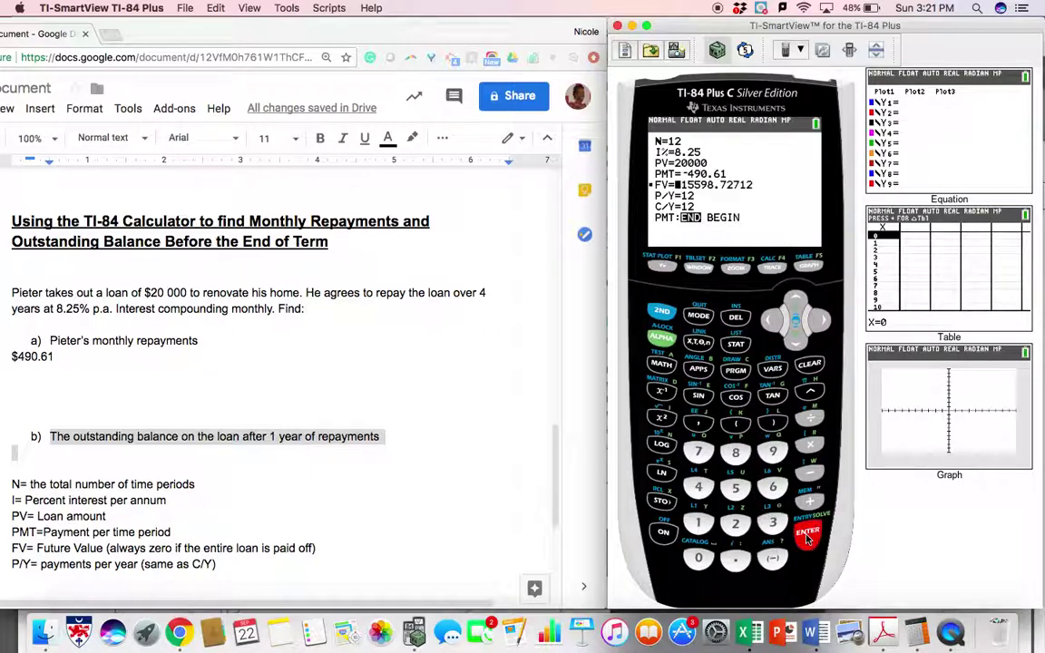
Type $15,598.72 under question b), then delete its last digit to fix the rounding.
click(44, 471)
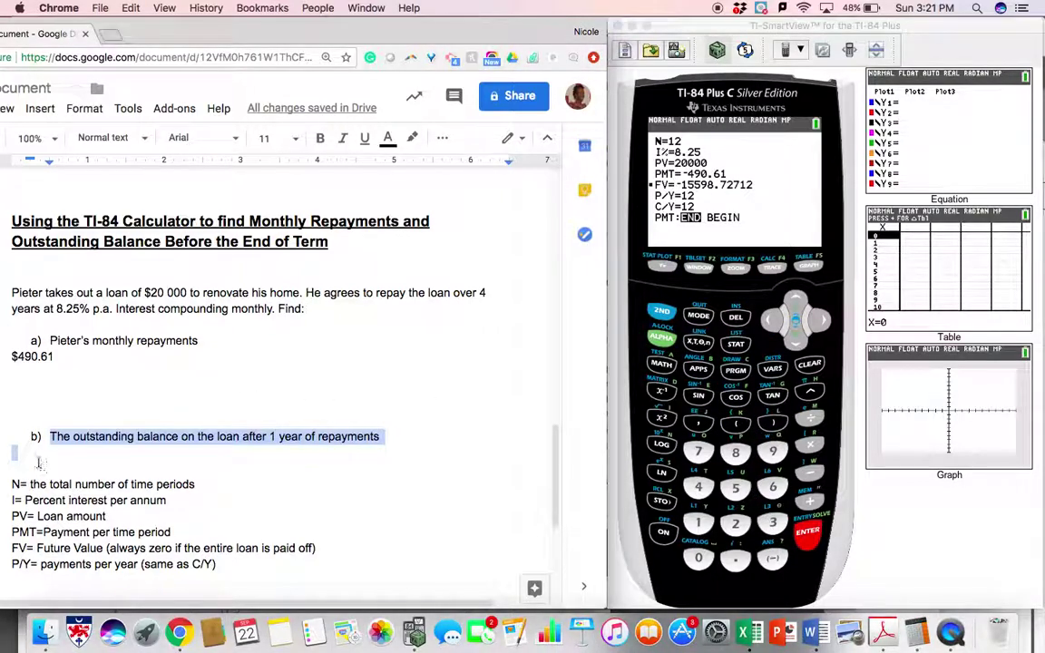
click(73, 455)
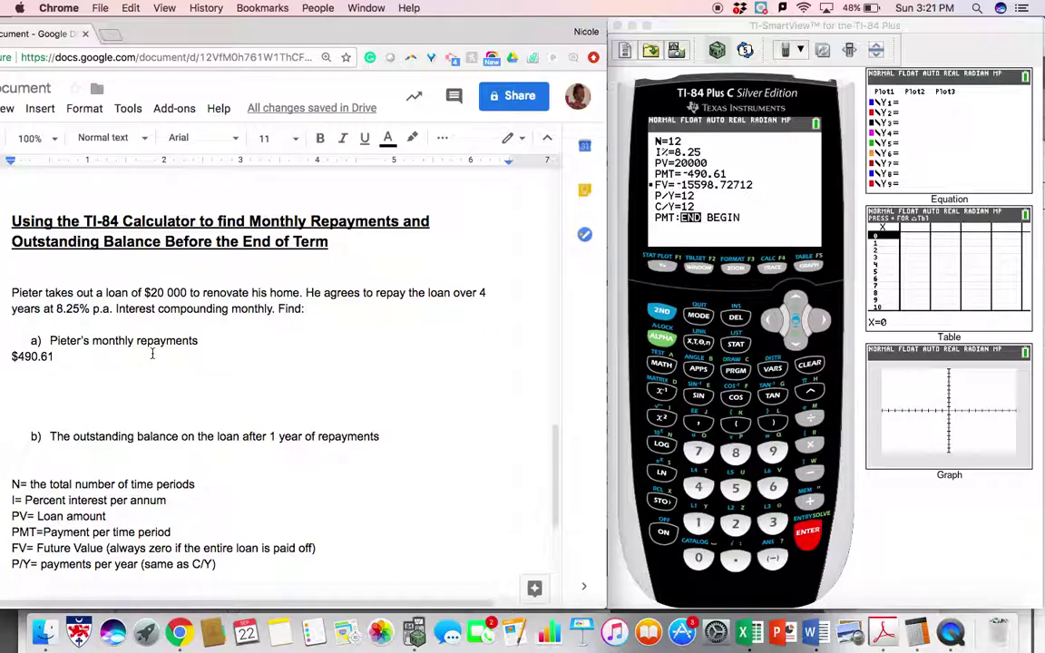
key(Down)
key(Down)
key(Down)
text($)
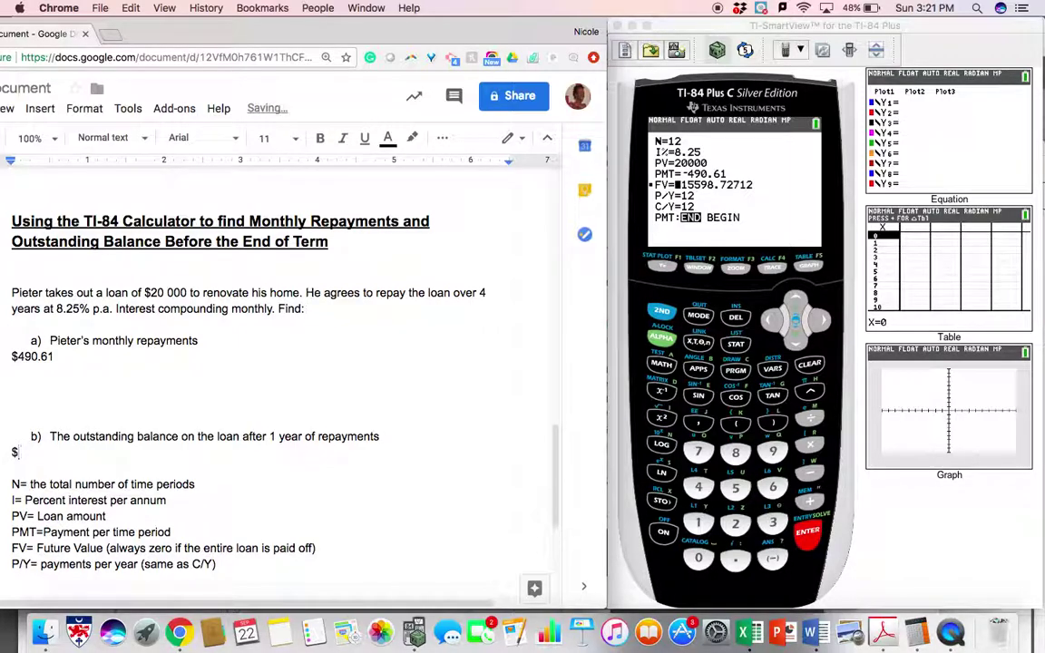
text(15,598.72)
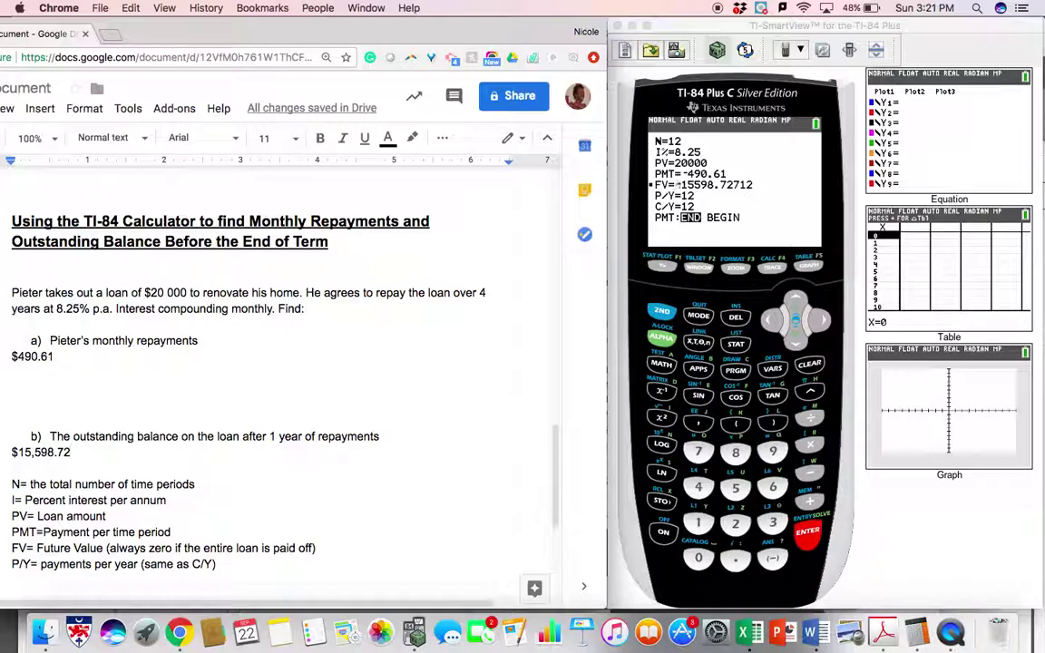
key(BackSpace)
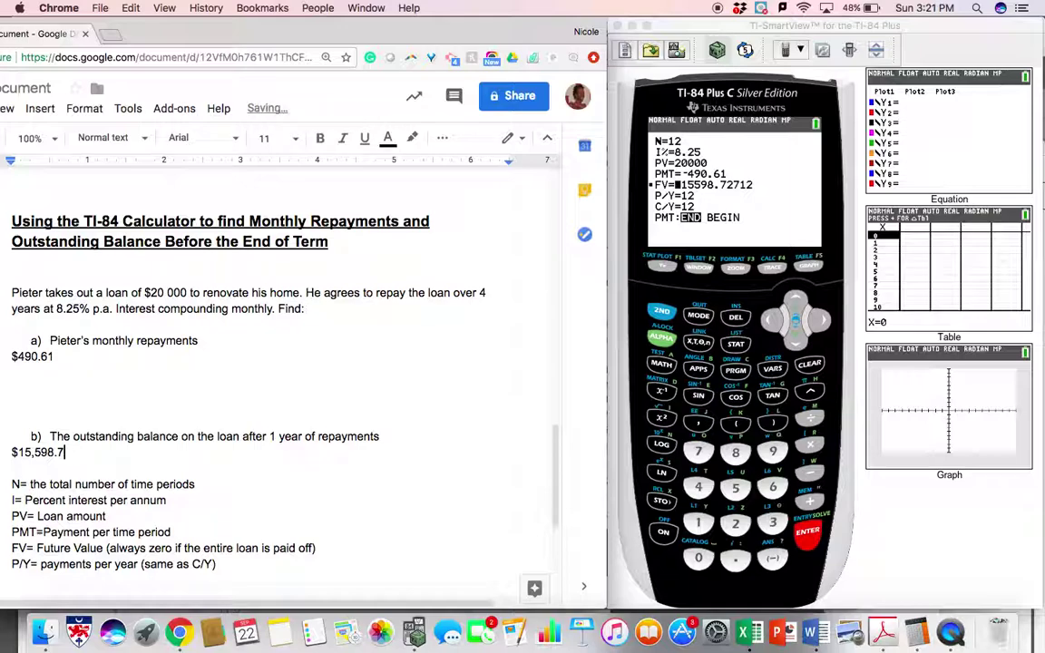